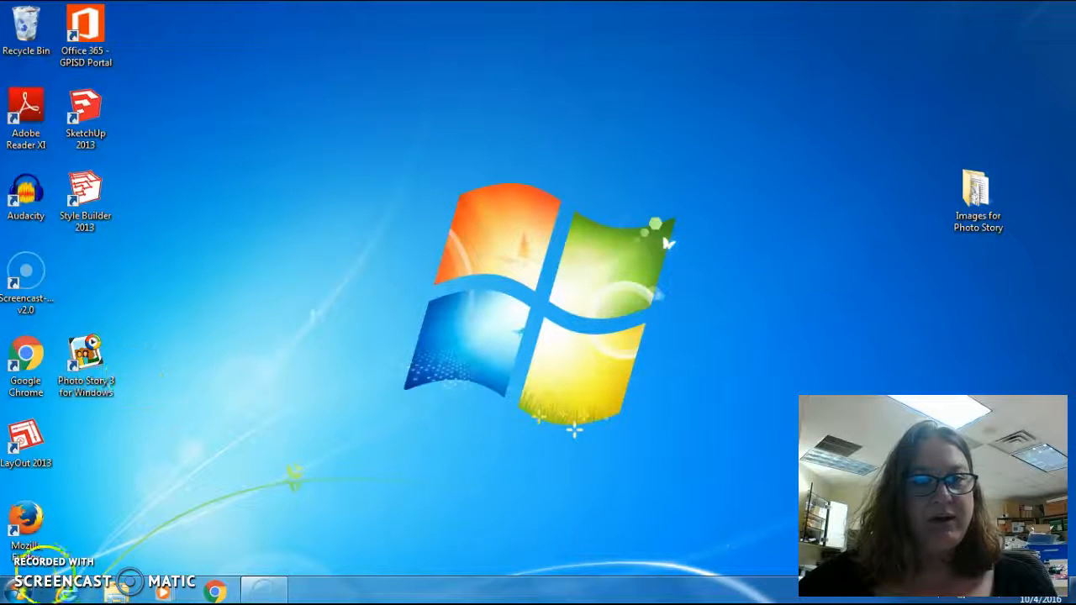
left_click(18, 595)
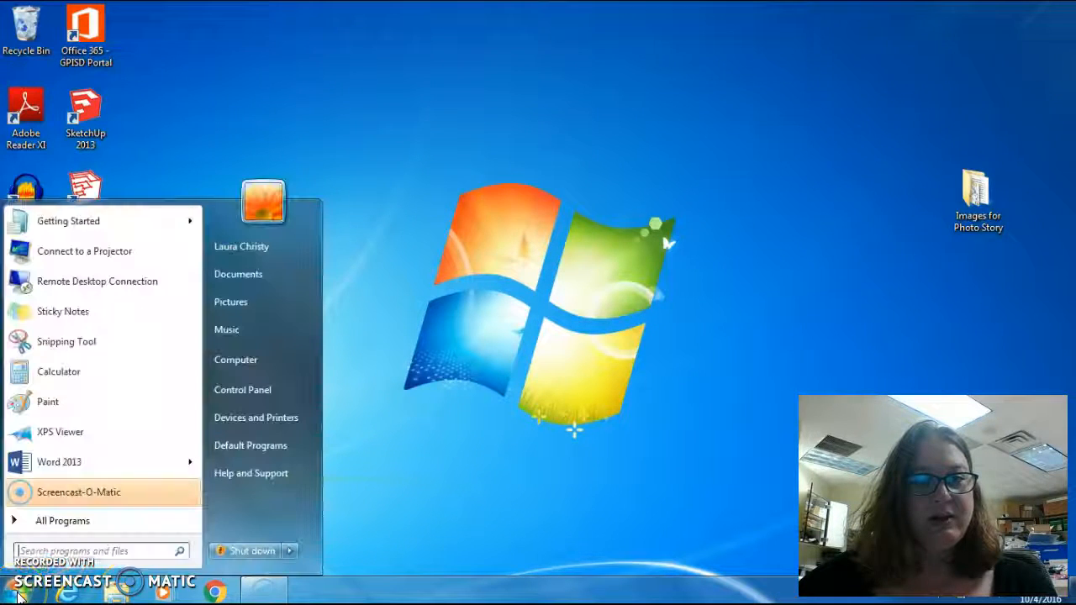
left_click(108, 522)
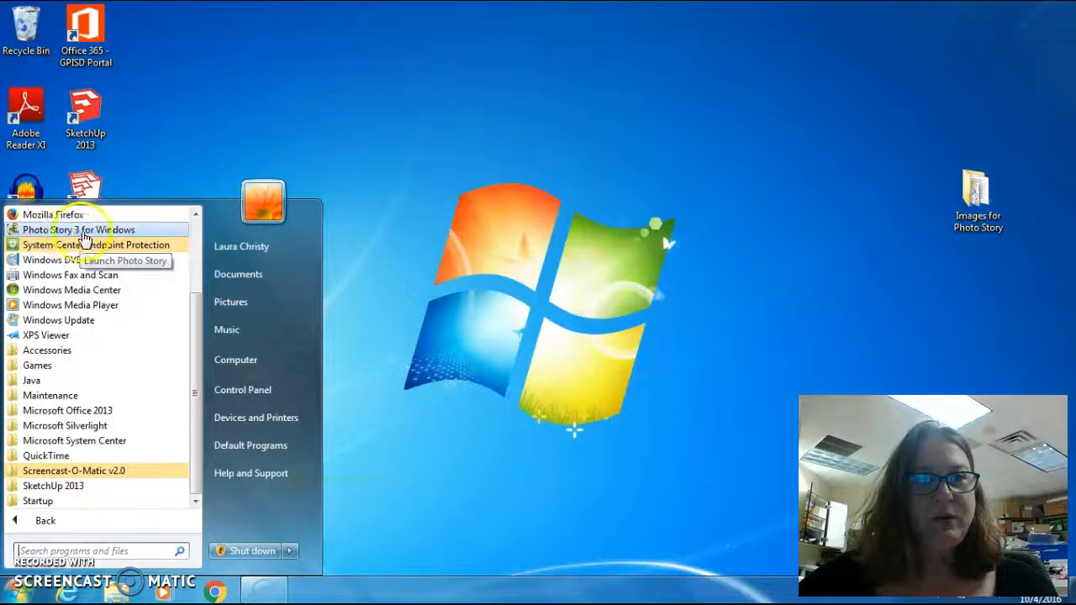
left_click(215, 144)
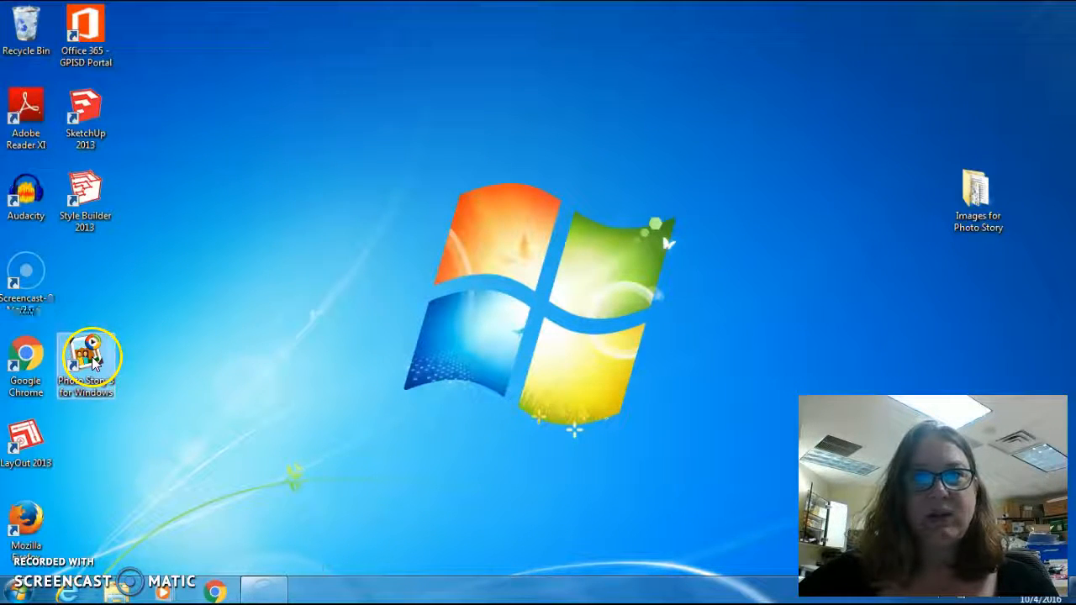
- Launch Photo Story 3 for Windows and begin a new story
double_click(92, 360)
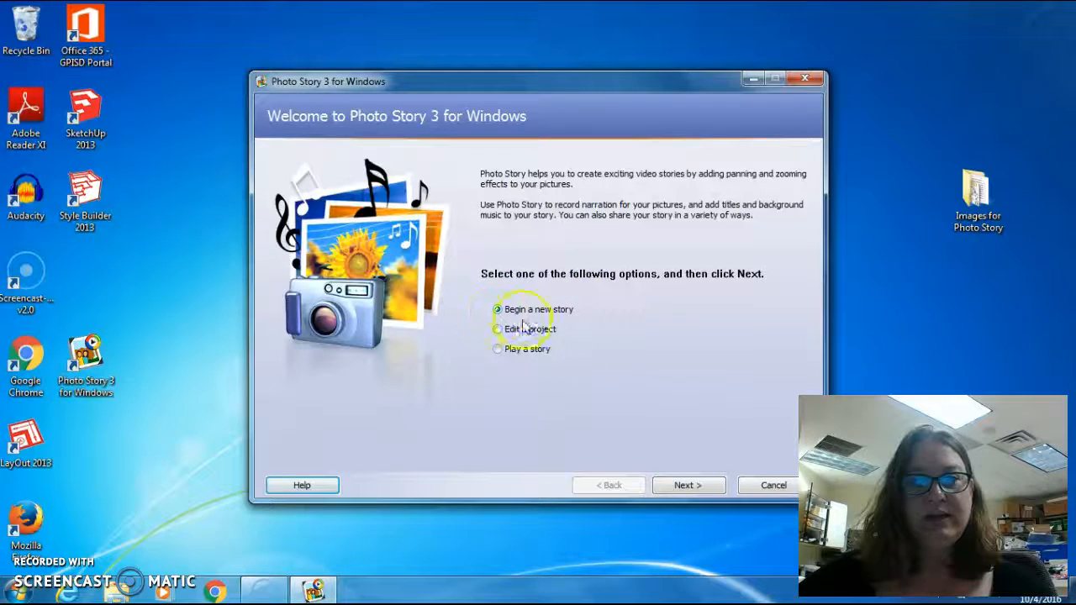
left_click(688, 486)
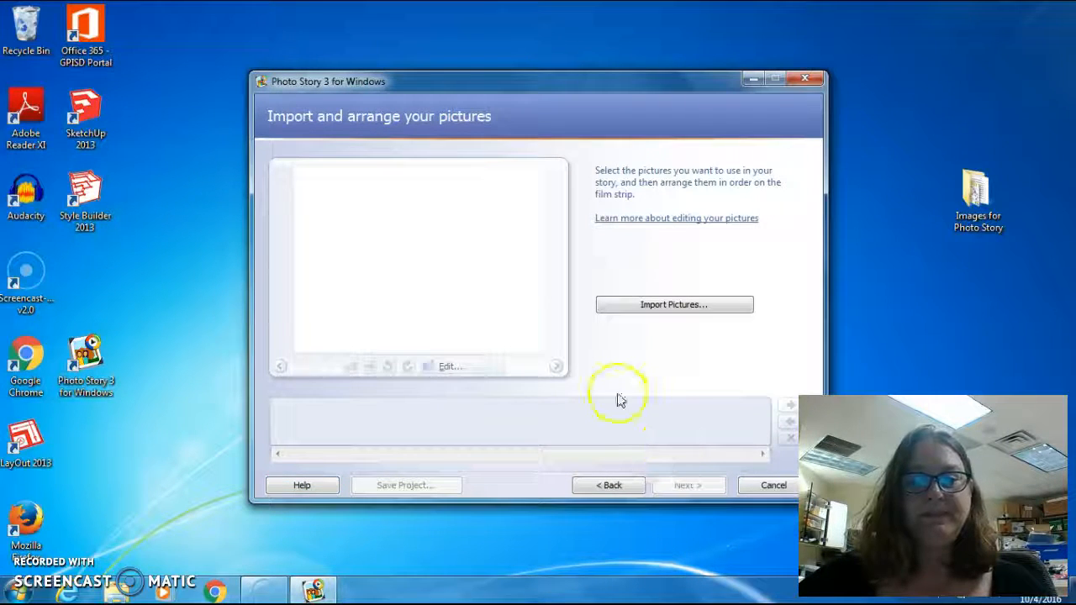
left_click_drag(619, 80, 600, 52)
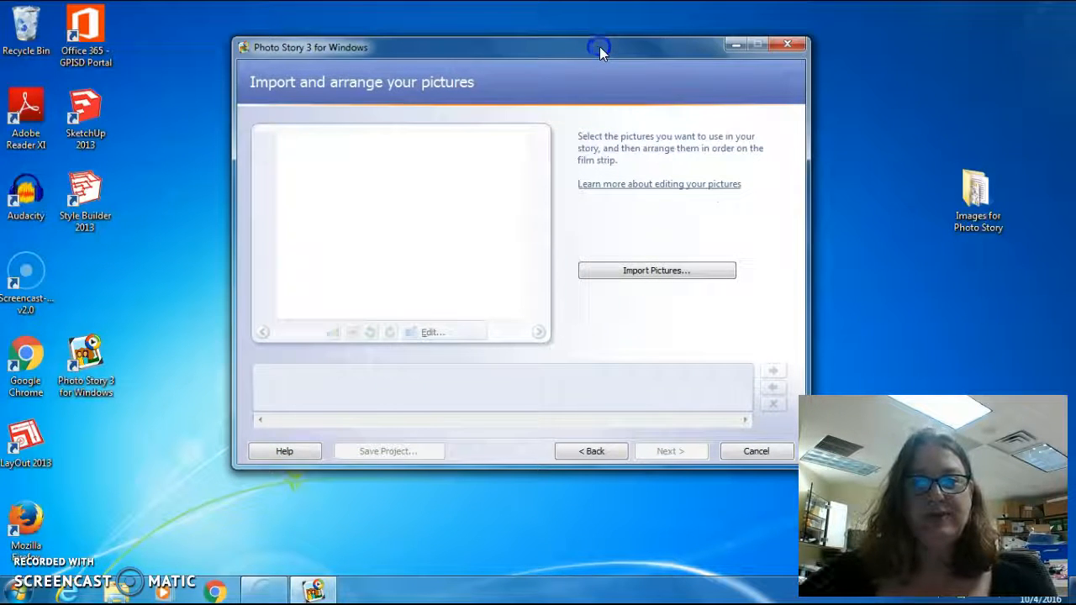
- Import the digital citizenship picture from the Images for Photo Story folder on the desktop
left_click(675, 277)
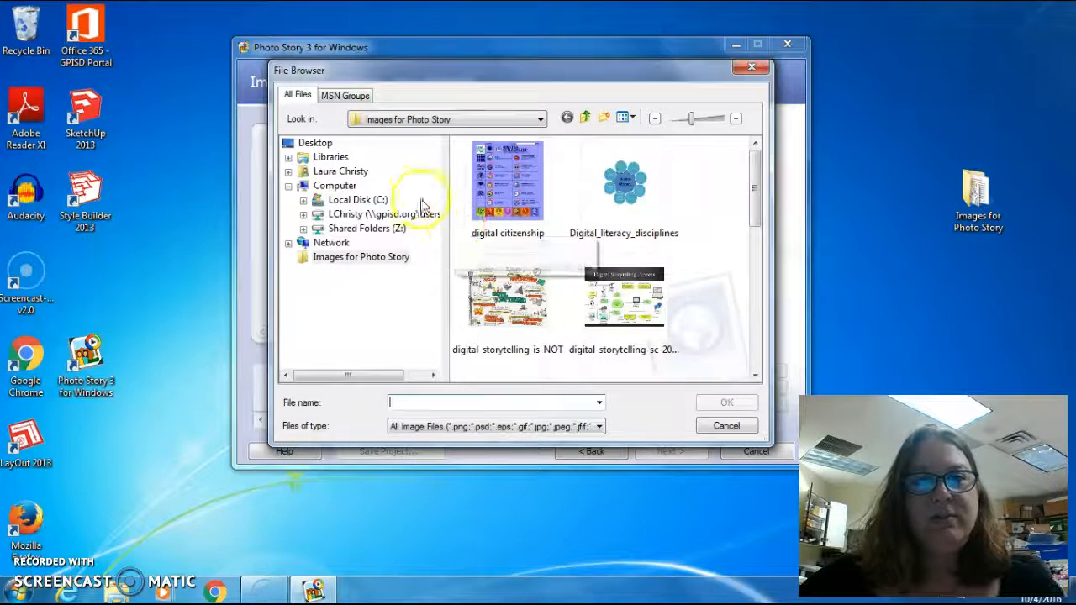
left_click(316, 145)
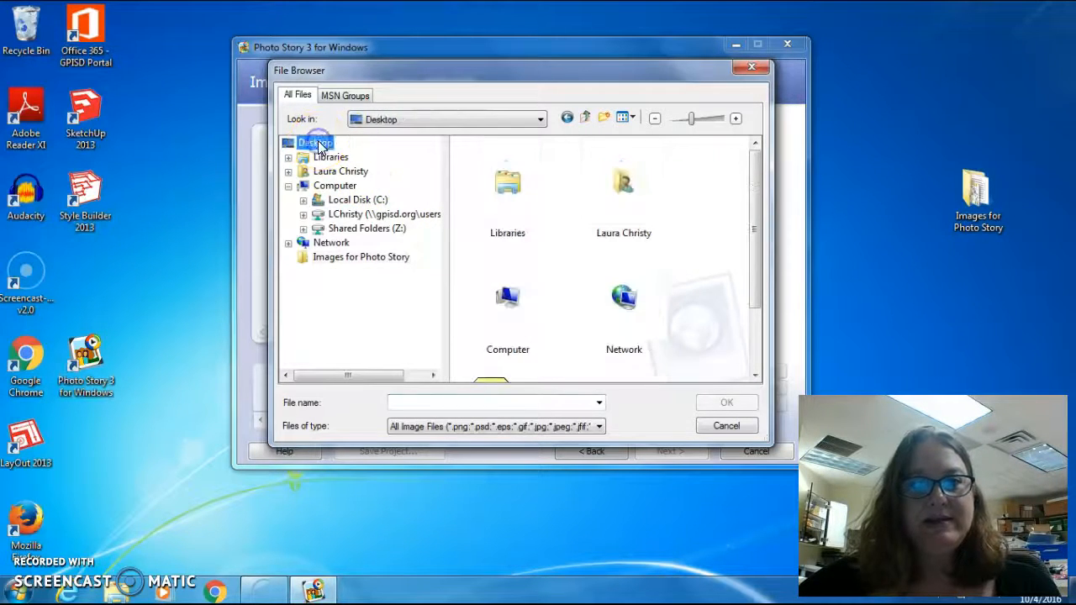
left_click_drag(752, 222, 749, 336)
left_click(501, 329)
double_click(501, 330)
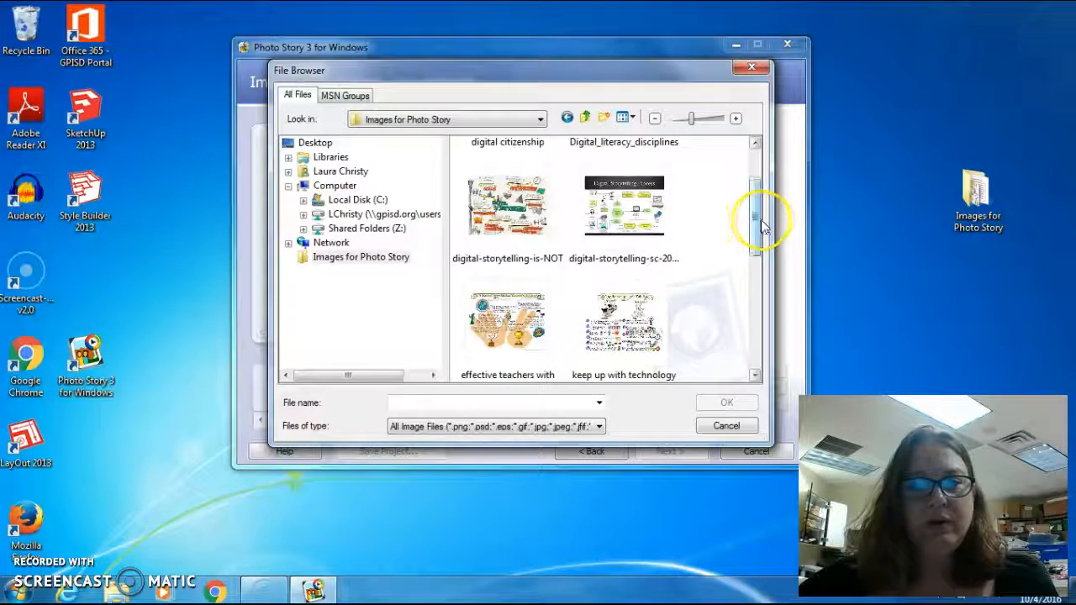
left_click_drag(756, 225, 757, 183)
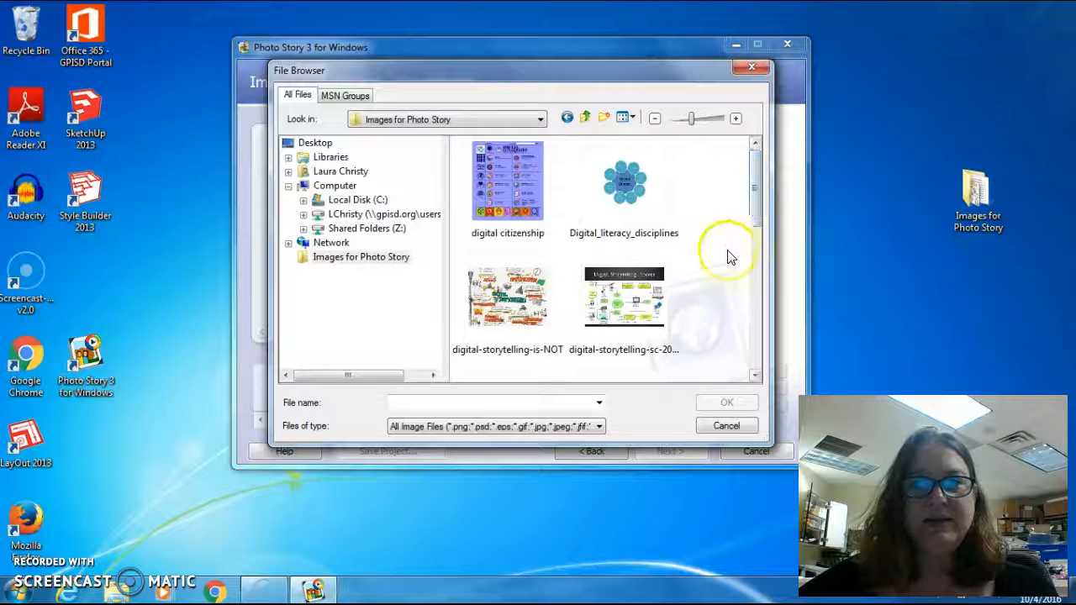
left_click(506, 172)
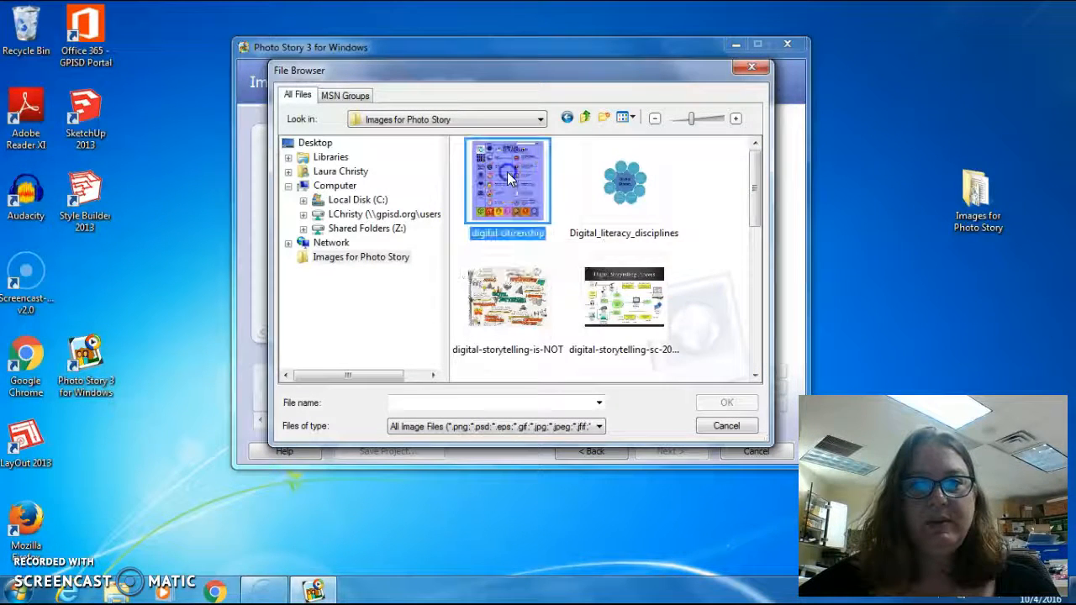
left_click(728, 403)
- Import the Digital_literacy_disciplines picture into the story
left_click(620, 297)
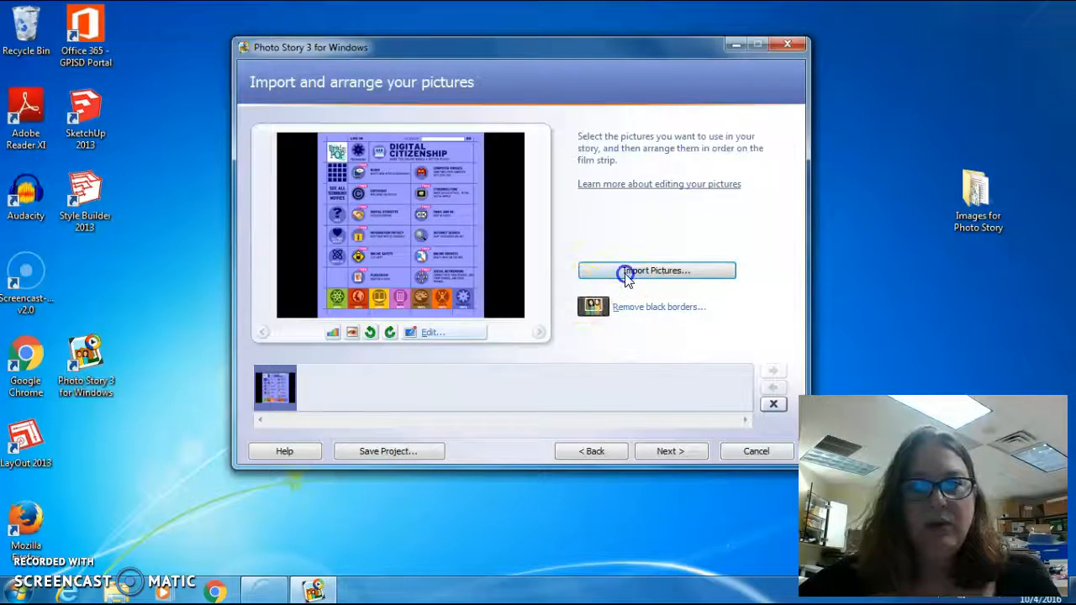
left_click(626, 273)
left_click(634, 187)
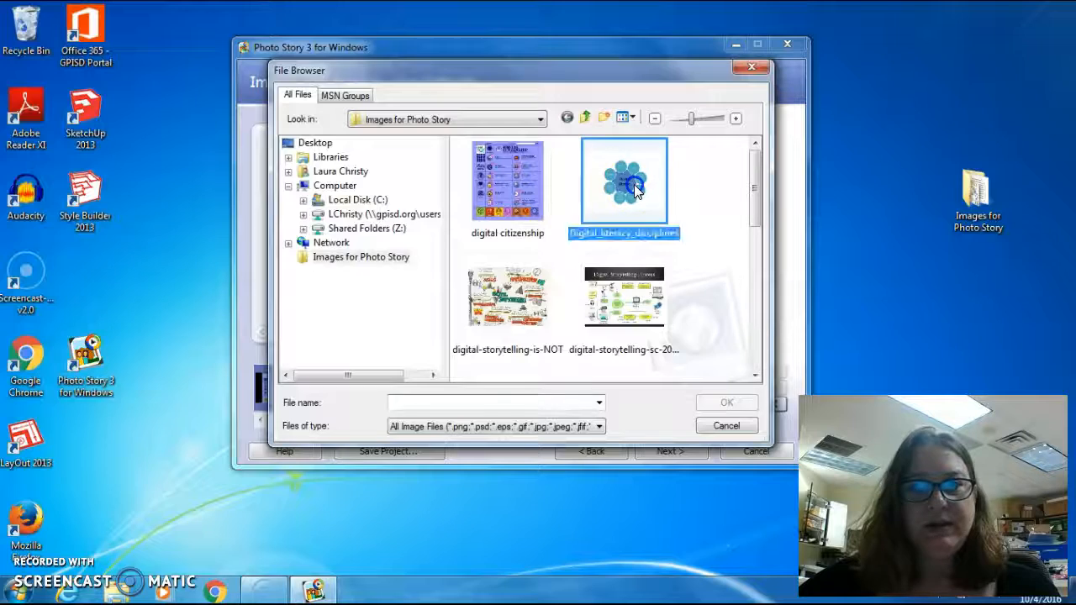
left_click(728, 403)
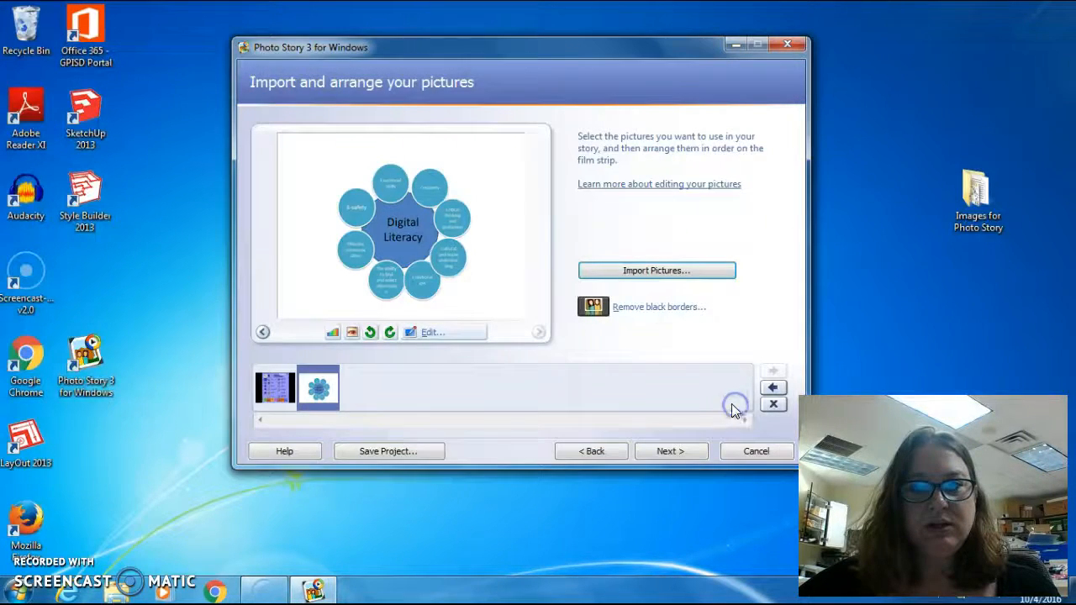
- Import the SAMR 1 picture and the out of comfort zone picture from the same folder
left_click(664, 272)
left_click(751, 227)
left_click_drag(750, 227, 748, 288)
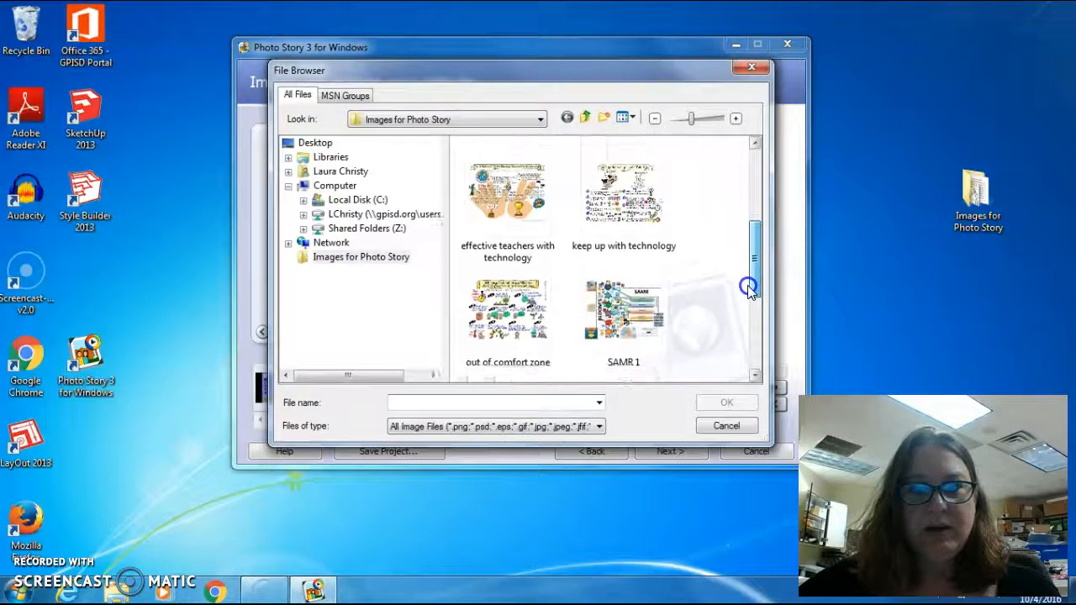
double_click(624, 299)
left_click(705, 280)
left_click_drag(756, 217, 753, 300)
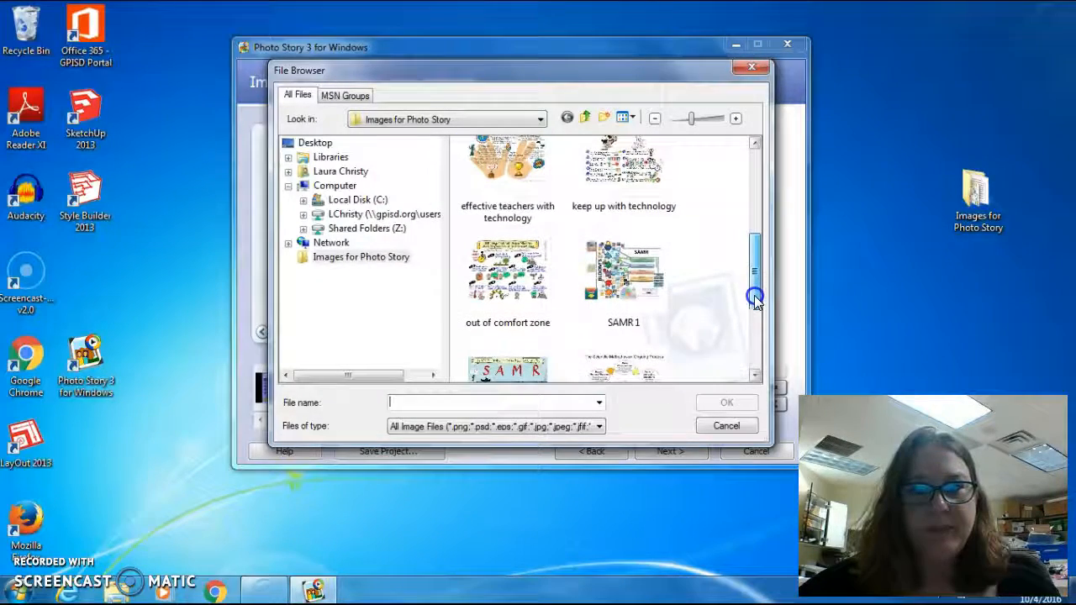
double_click(514, 263)
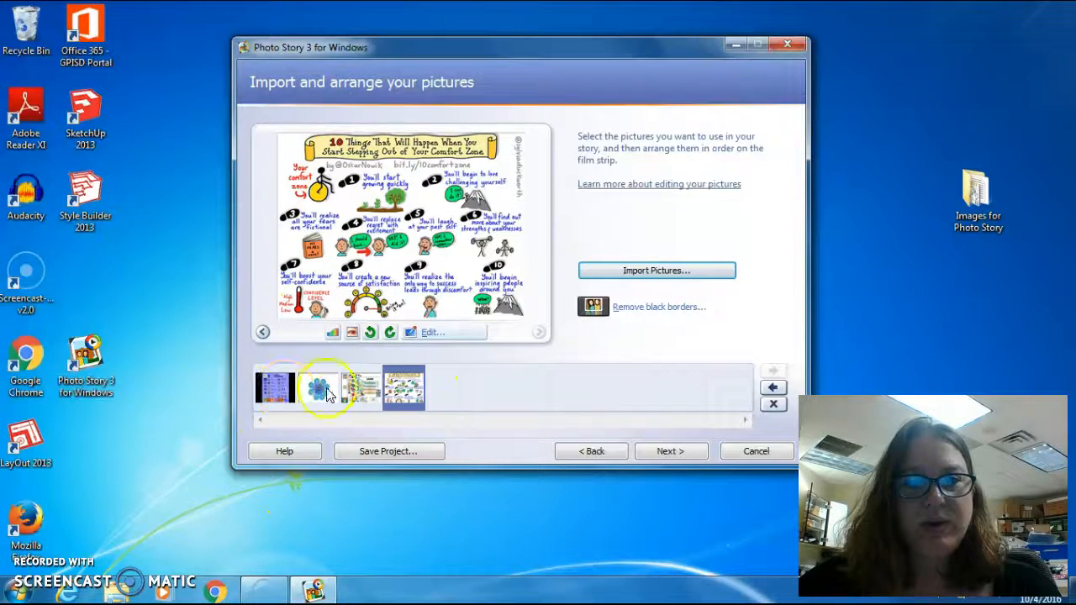
- Move the digital citizenship picture to third place in the film strip, just before the comfort zone picture
left_click(274, 387)
left_click_drag(414, 395, 454, 387)
left_click_drag(366, 393, 447, 393)
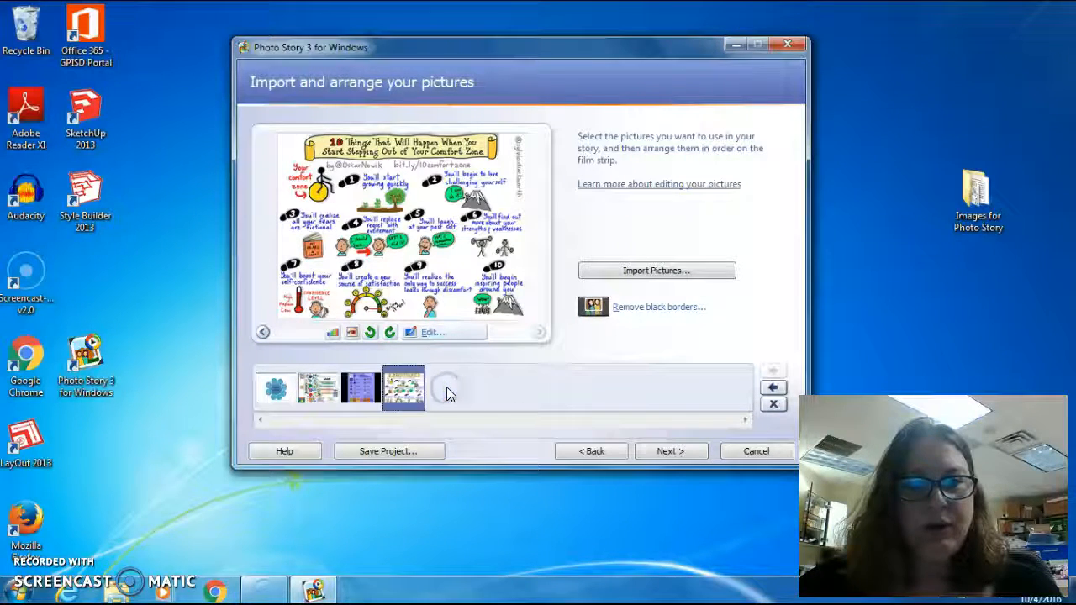
- Move the SAMR picture to the first position in the film strip
left_click(318, 388)
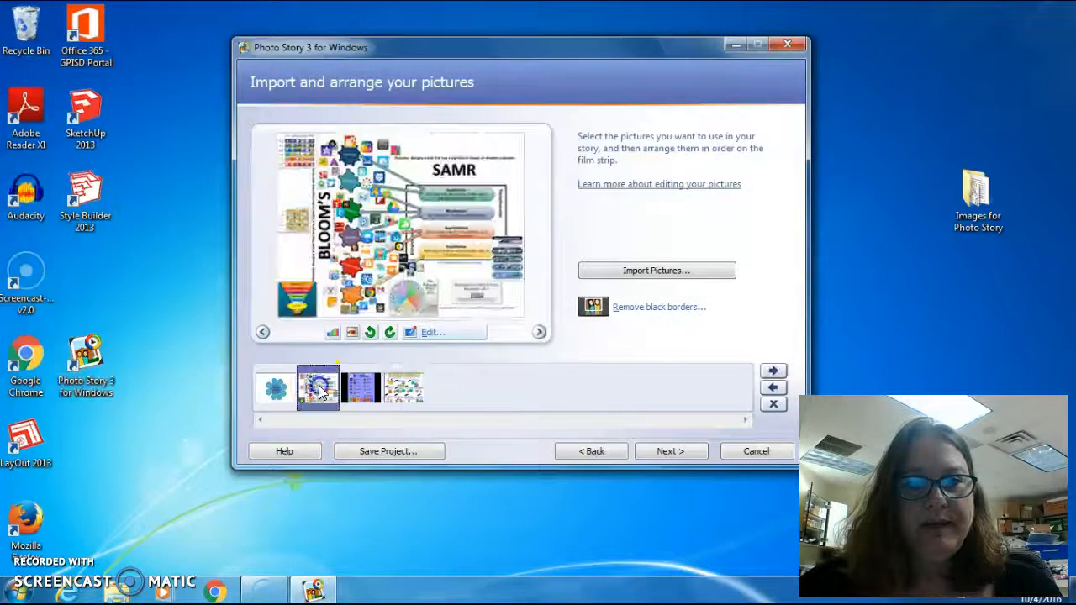
left_click(775, 373)
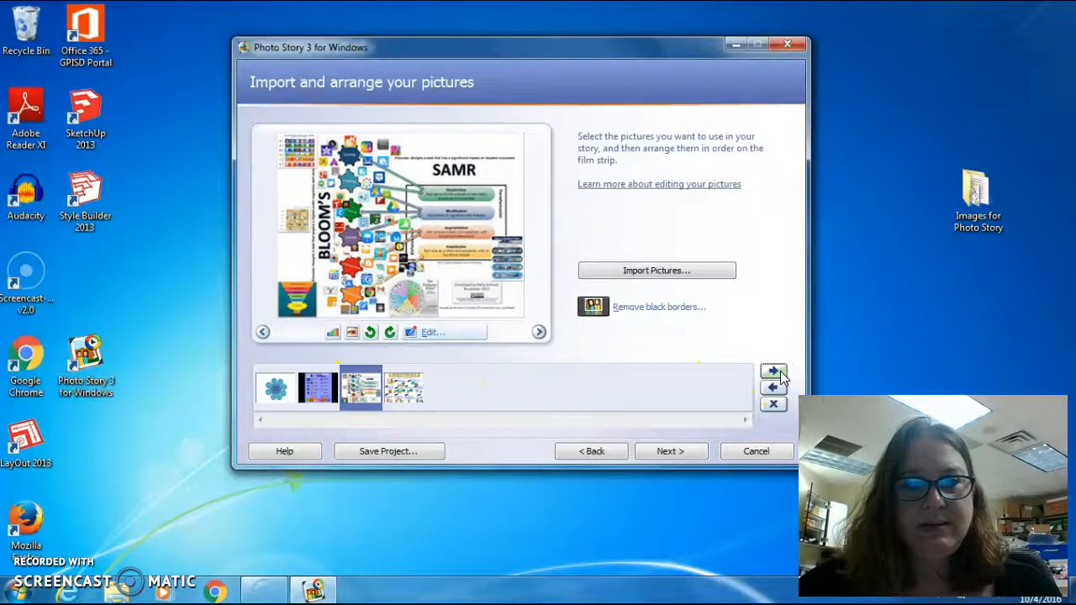
left_click(777, 374)
left_click(774, 389)
left_click(774, 388)
left_click(774, 388)
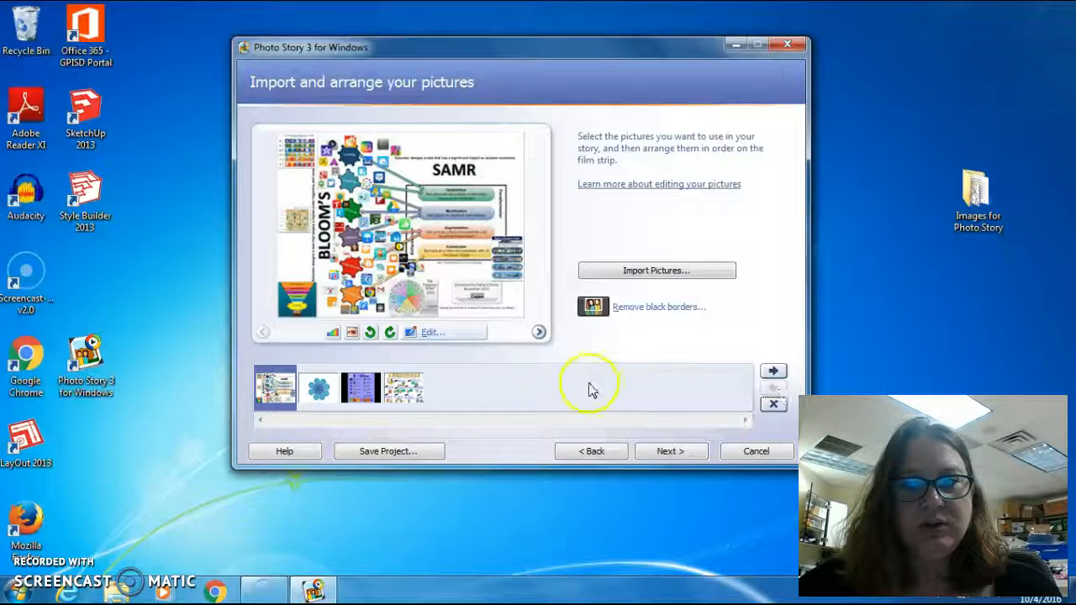
- Delete the out of comfort zone picture from the film strip
left_click(332, 388)
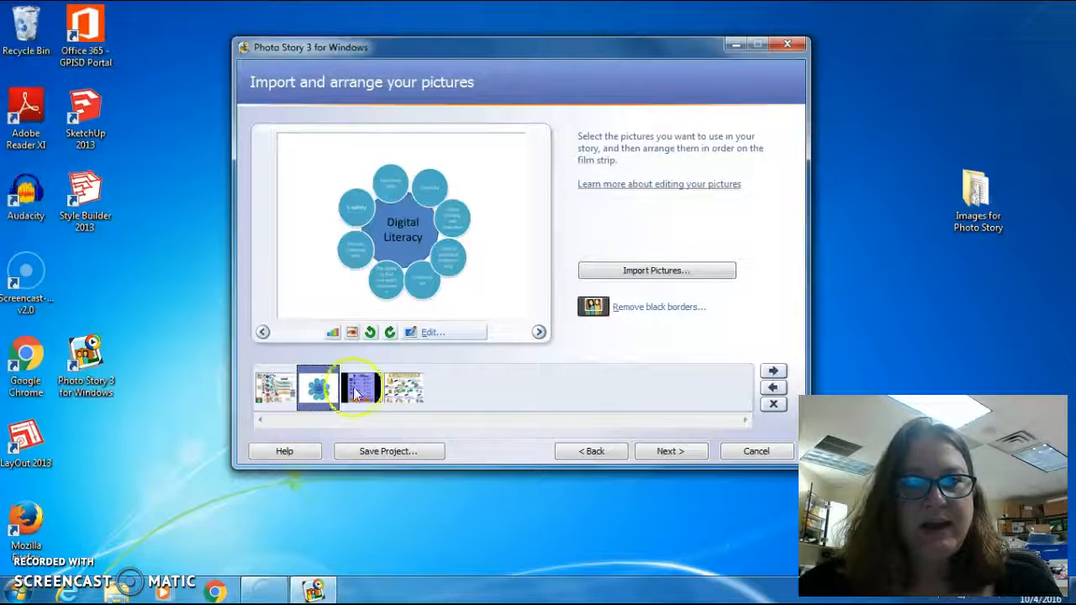
left_click(406, 389)
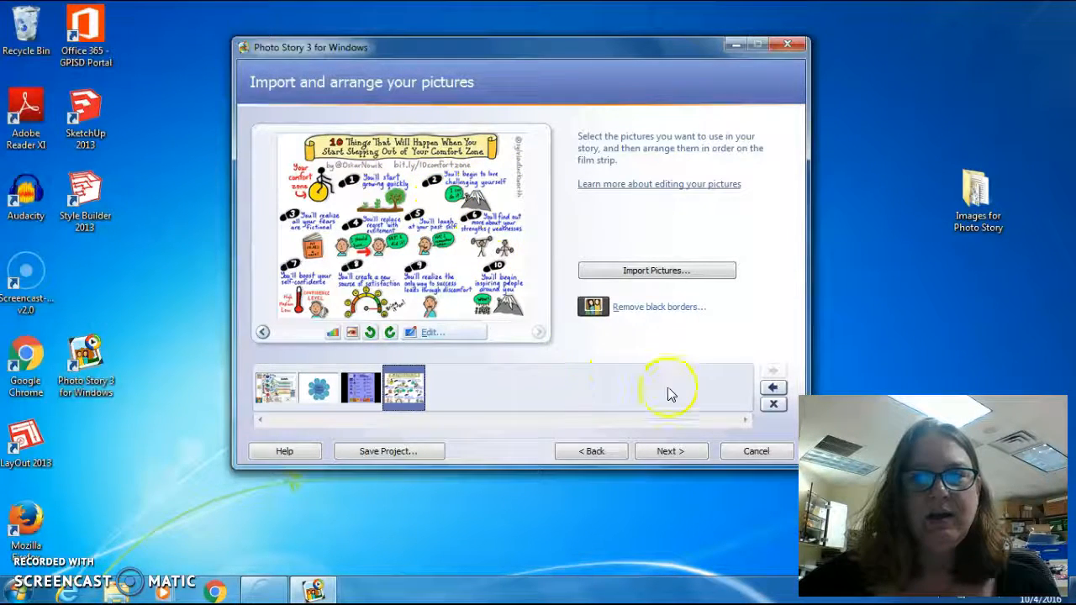
left_click(773, 405)
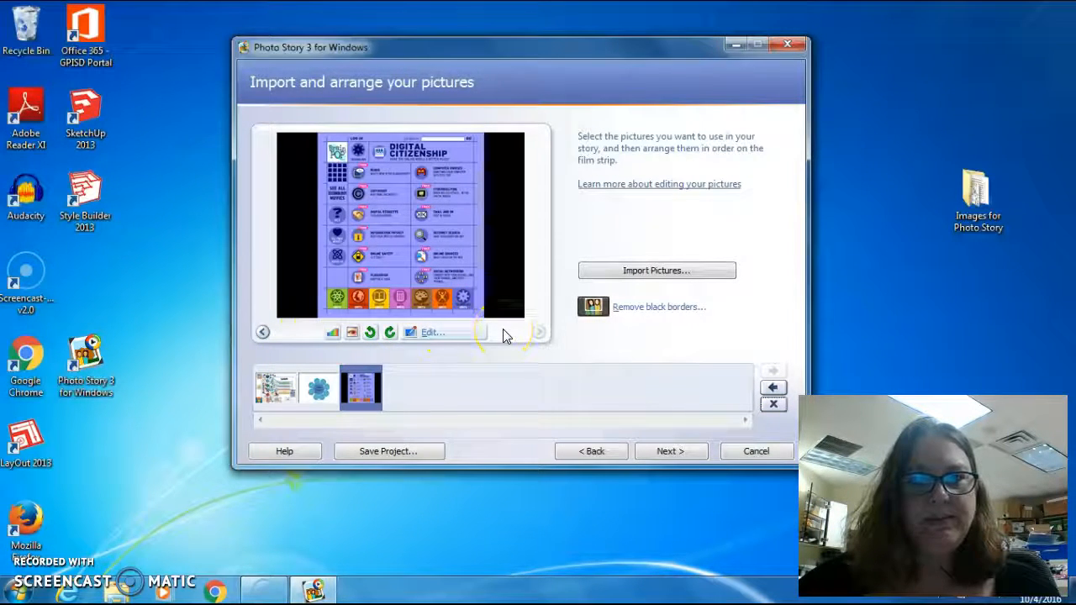
- Open the Digital Literacy picture for editing and examine its rotate and crop options
left_click(263, 333)
left_click(263, 333)
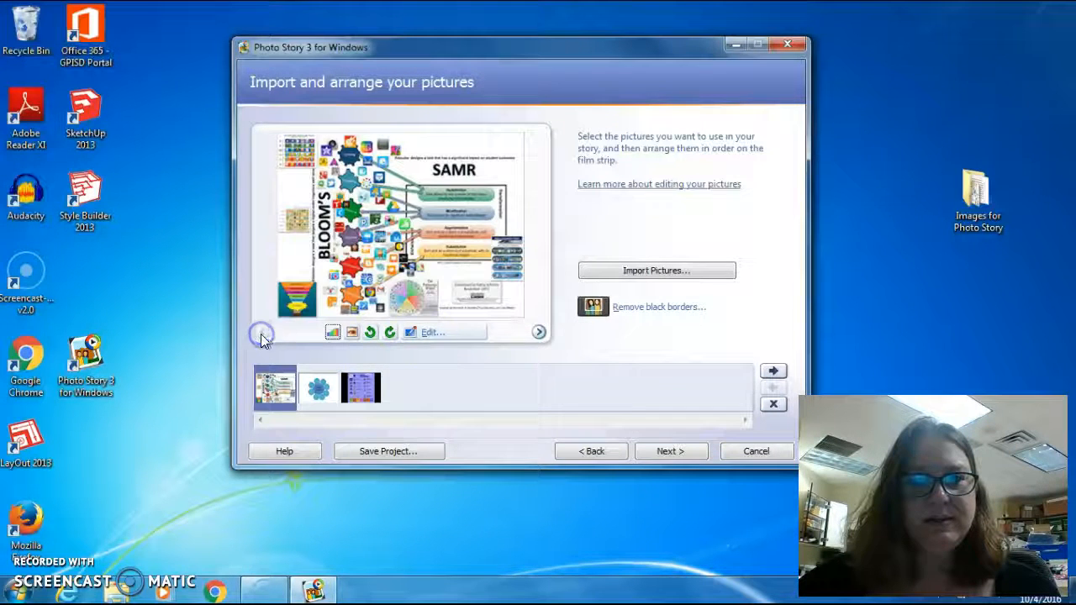
left_click(538, 333)
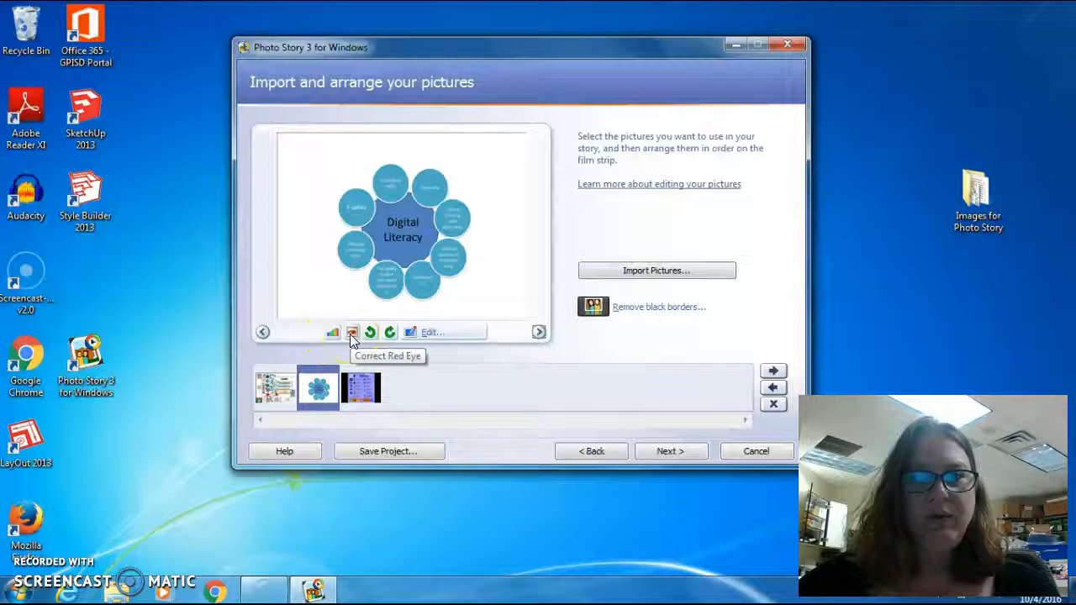
left_click(371, 334)
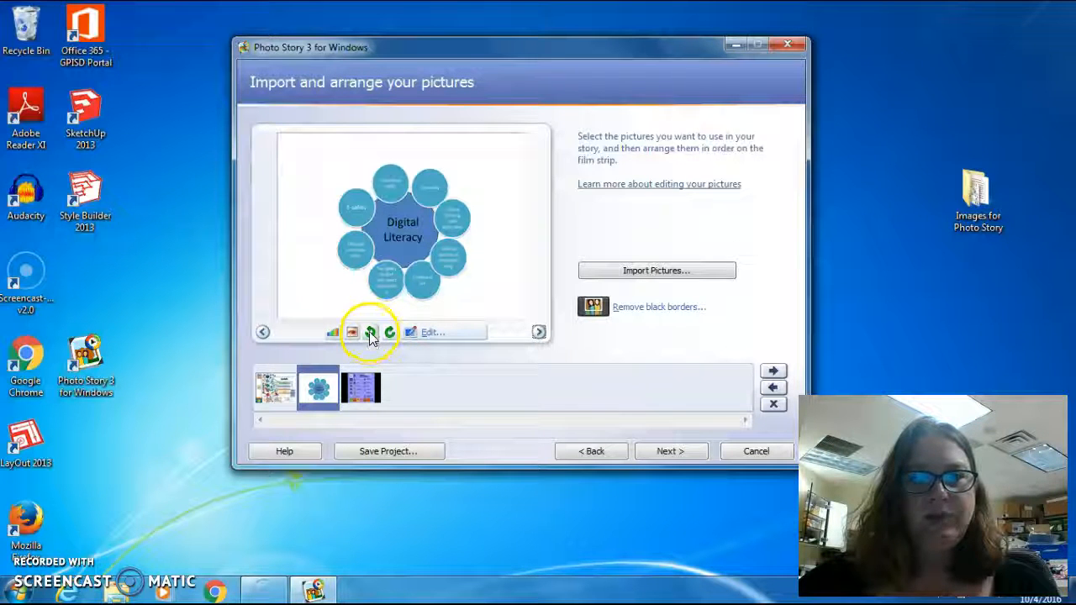
left_click(430, 337)
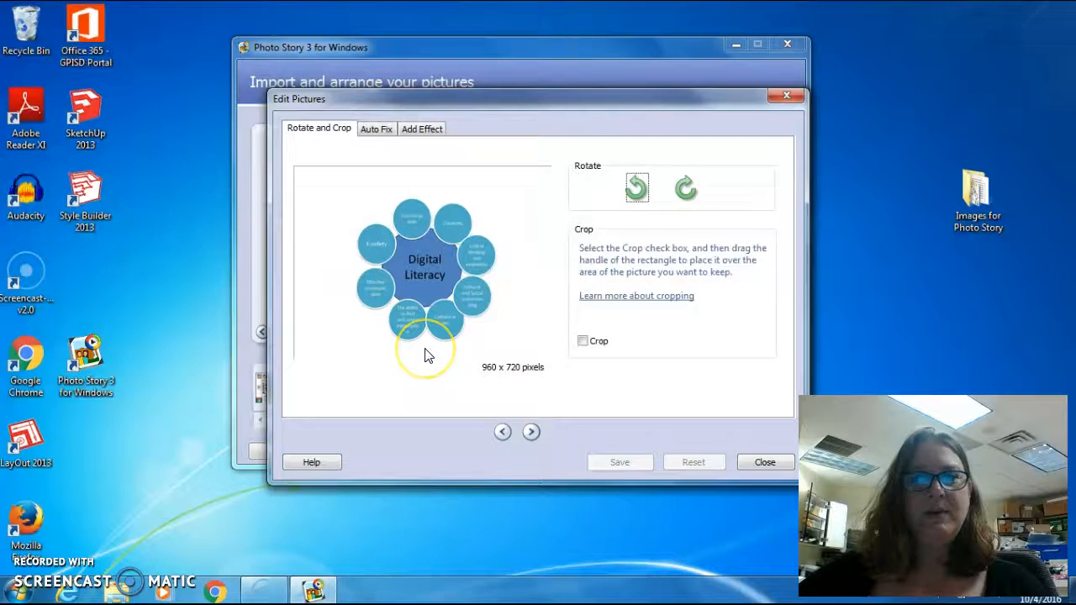
left_click(583, 342)
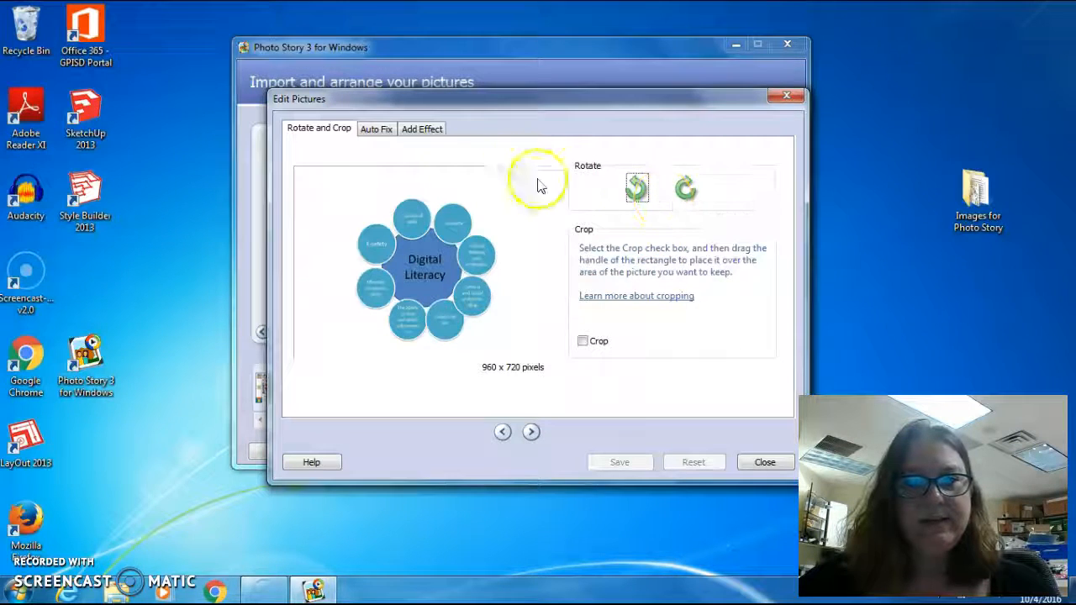
- Examine the auto-fix corrections and effects available for the story's pictures, and close the picture editor
left_click(376, 130)
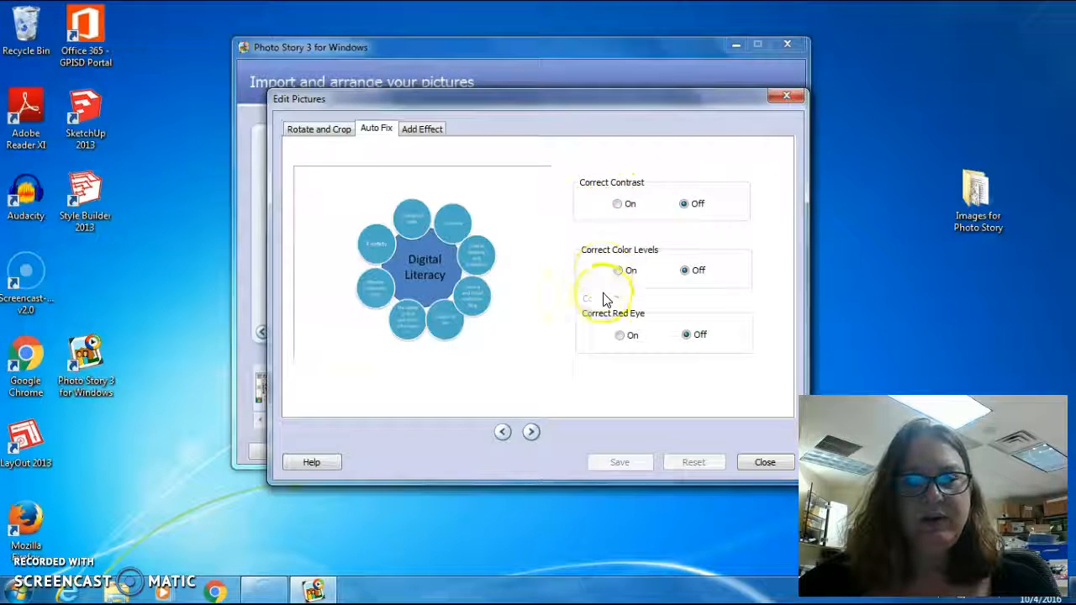
left_click(433, 129)
left_click(632, 226)
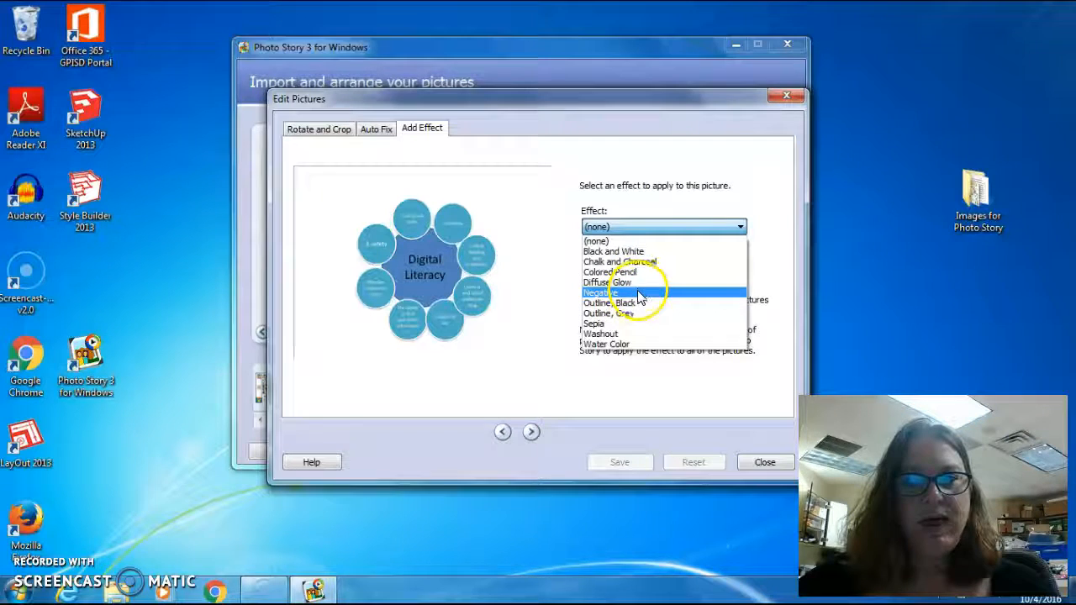
left_click(545, 258)
left_click(531, 432)
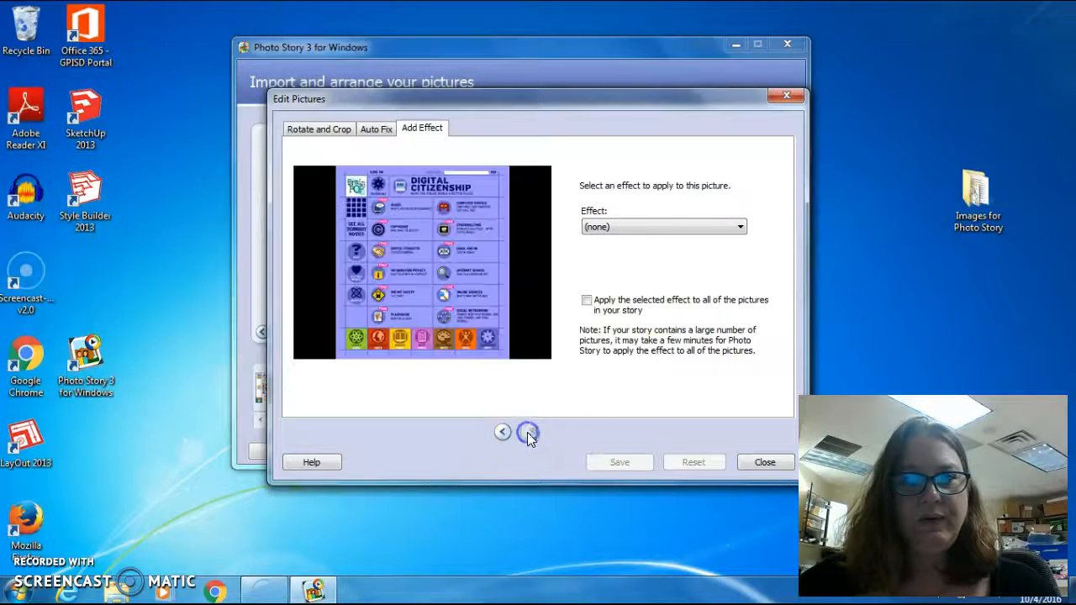
left_click(502, 432)
left_click(502, 432)
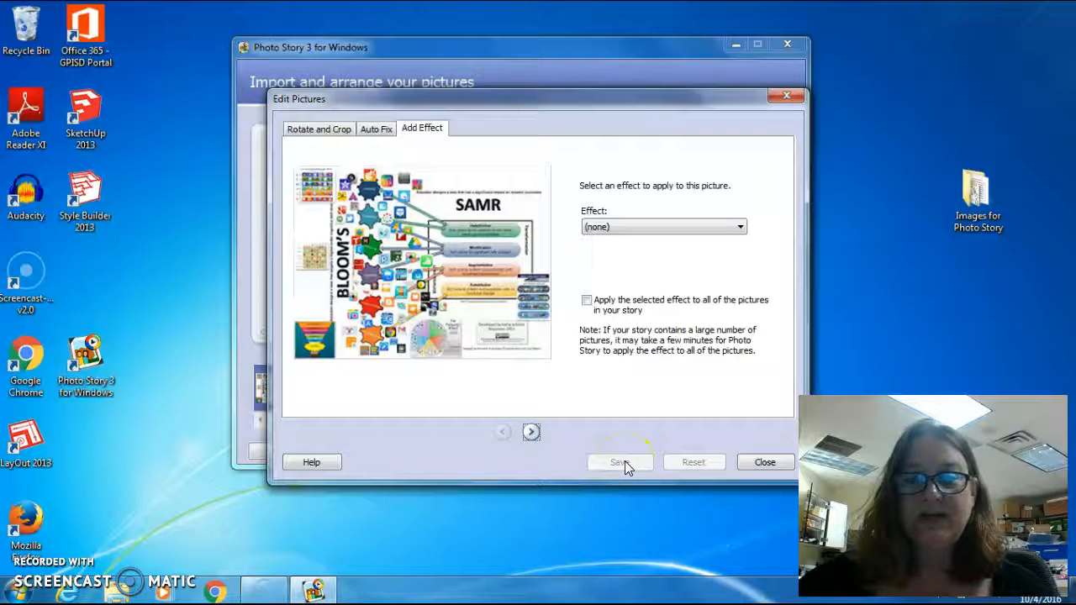
left_click(762, 462)
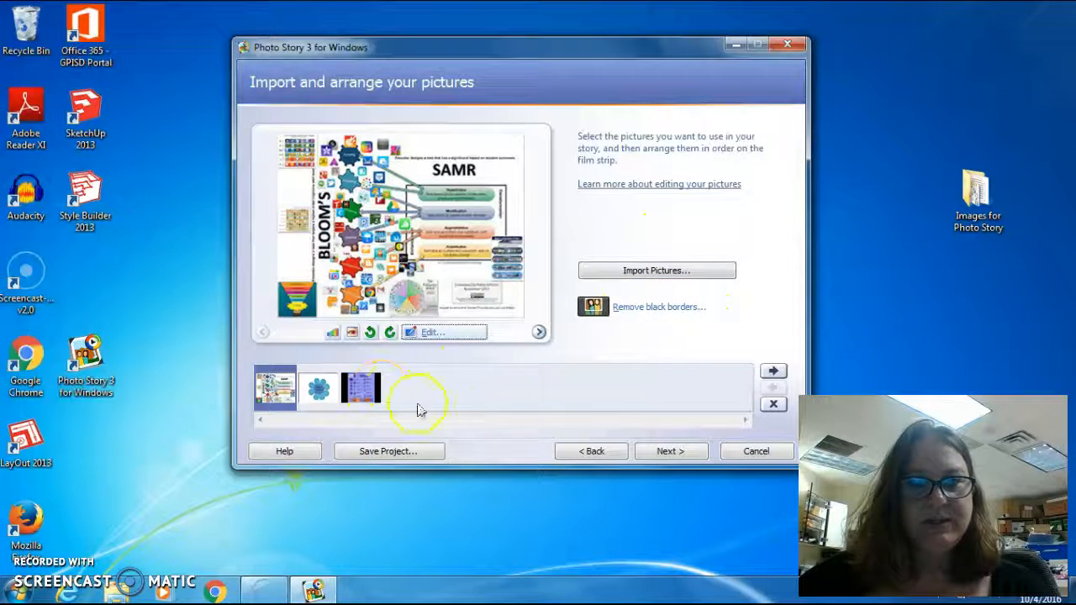
- Try to remove the black borders from the digital citizenship picture, shifting the crop area to the picture's upper part
left_click(539, 332)
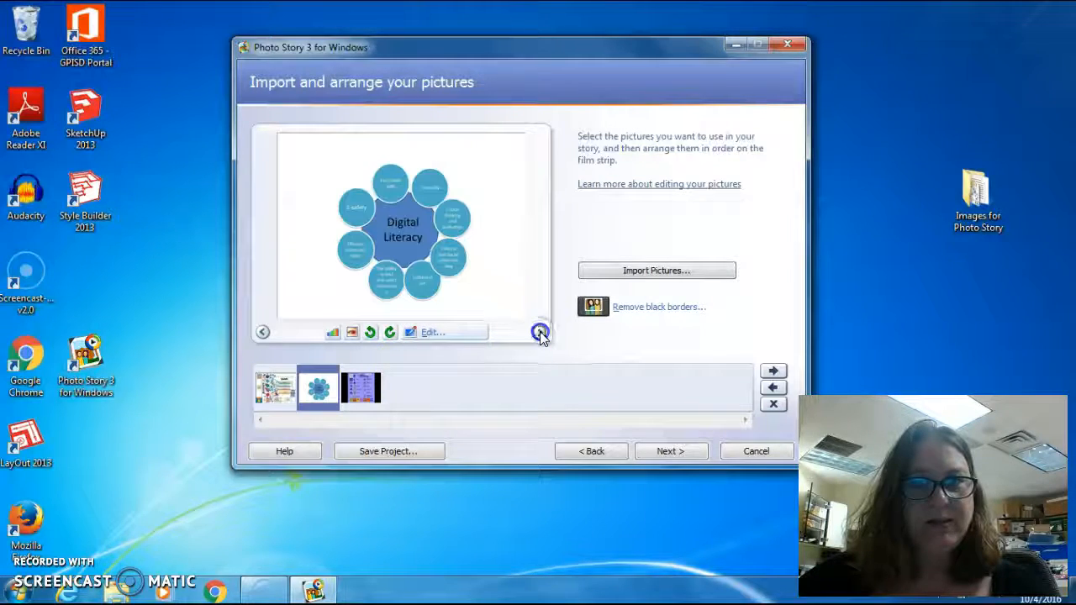
left_click(540, 333)
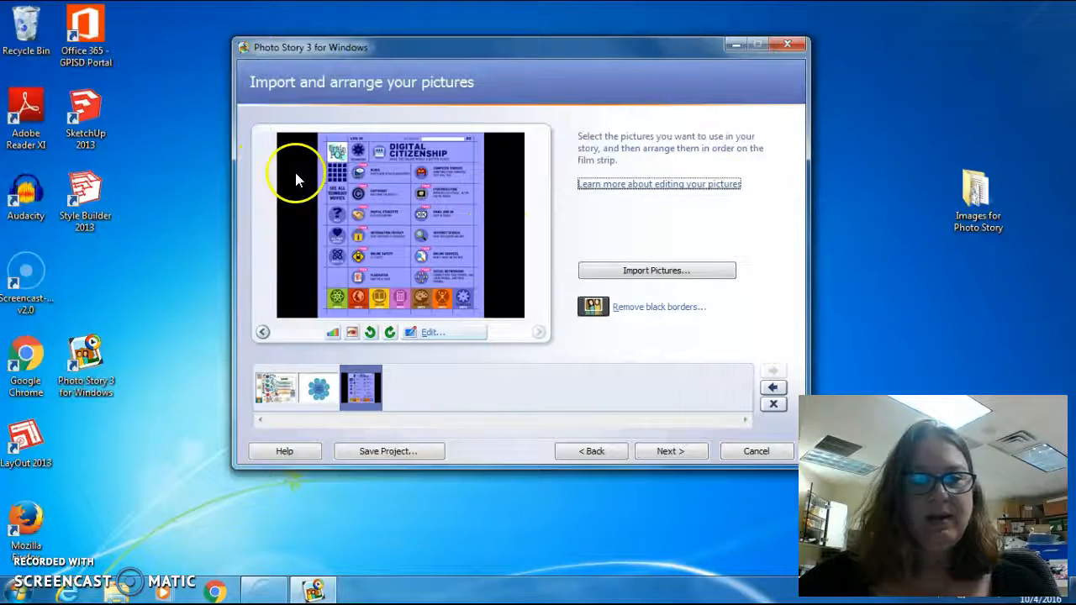
left_click(649, 310)
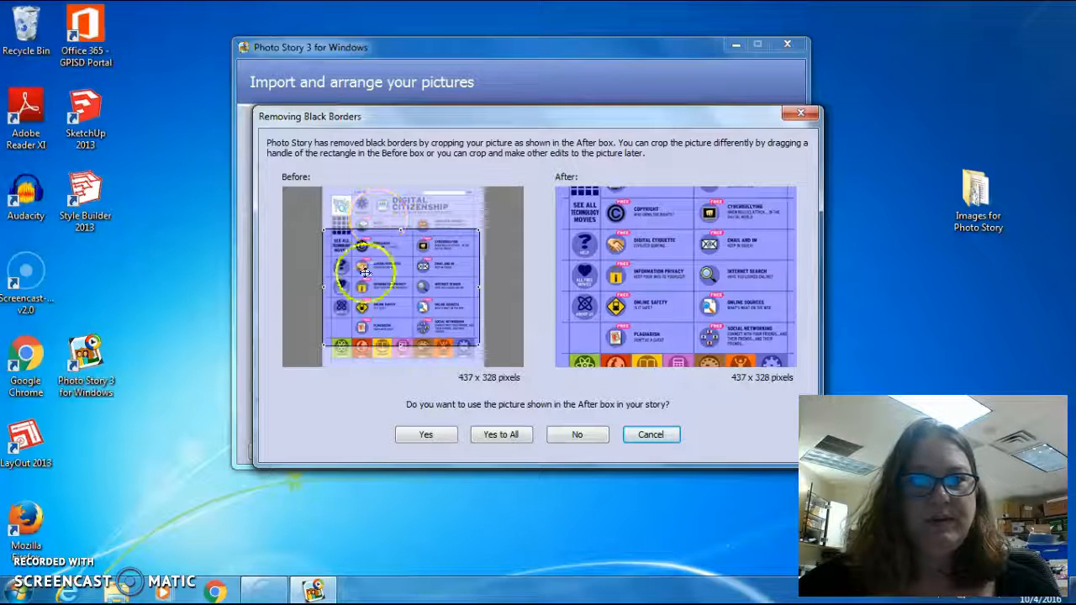
left_click_drag(405, 273, 404, 236)
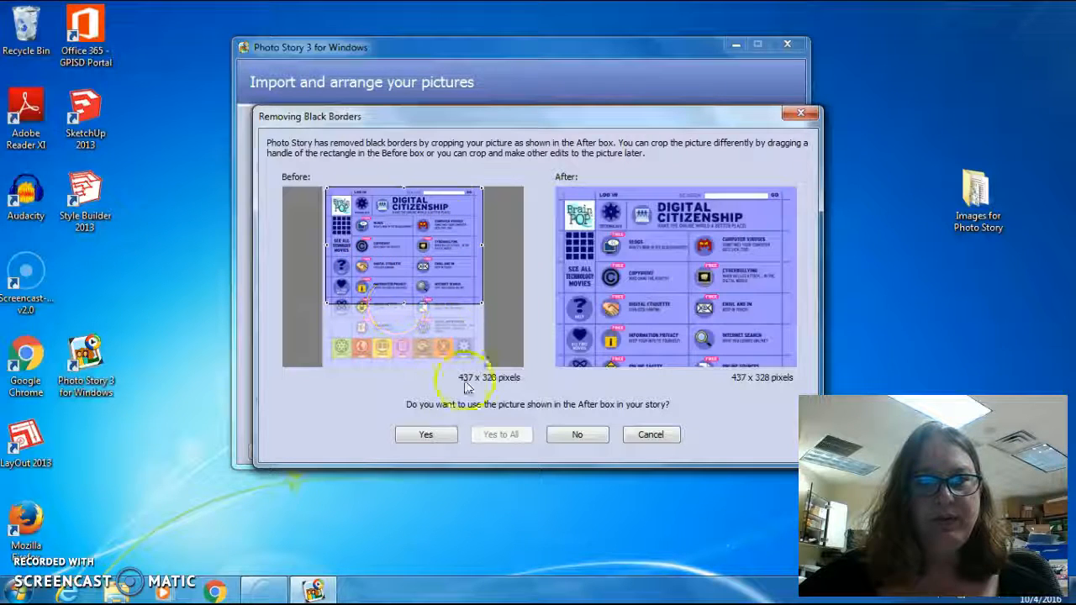
left_click(652, 434)
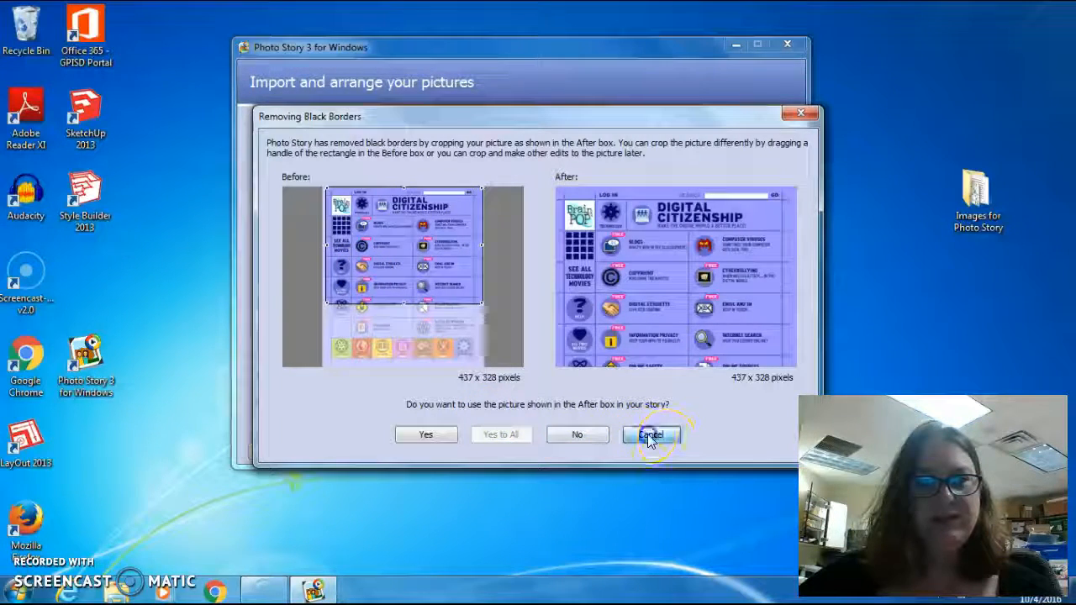